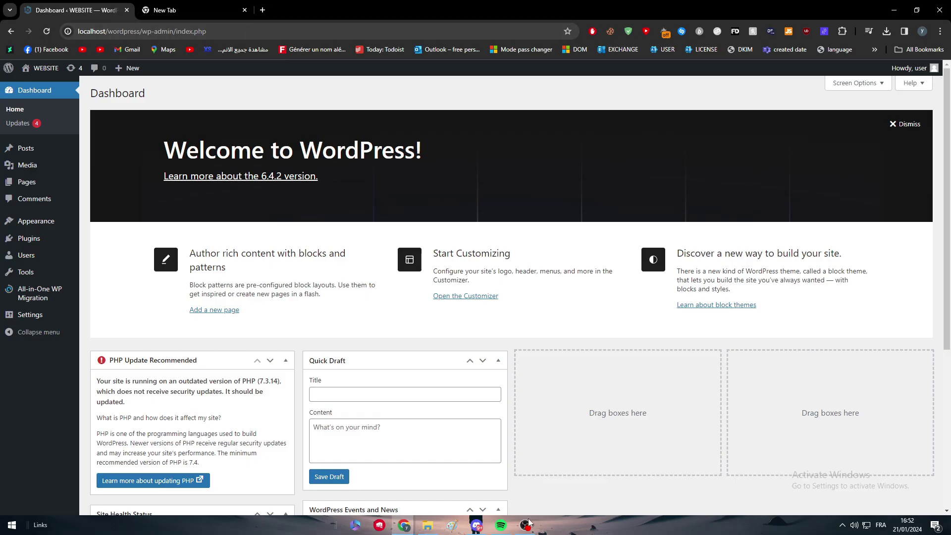
# Close the empty New Tab, leaving only the WEBSITE admin Dashboard open.
pyautogui.click(526, 524)
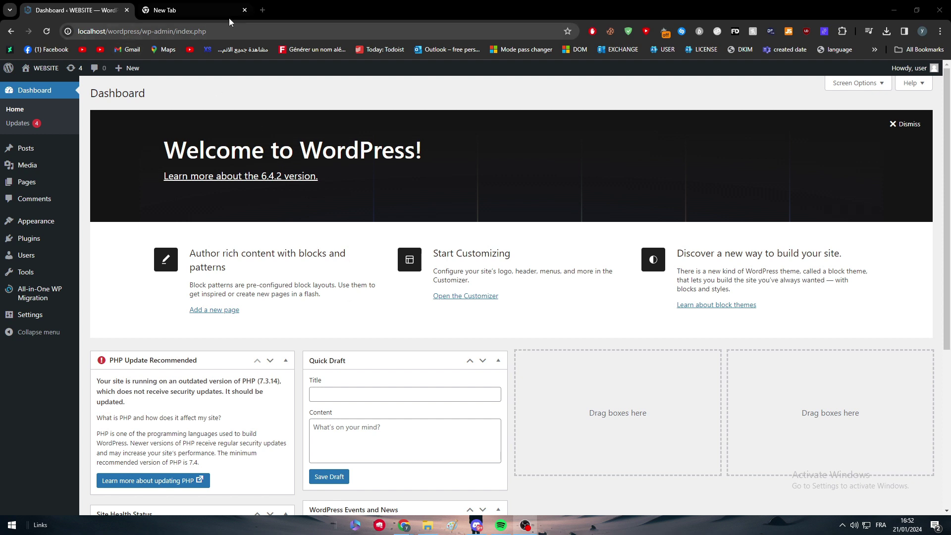
pyautogui.click(245, 10)
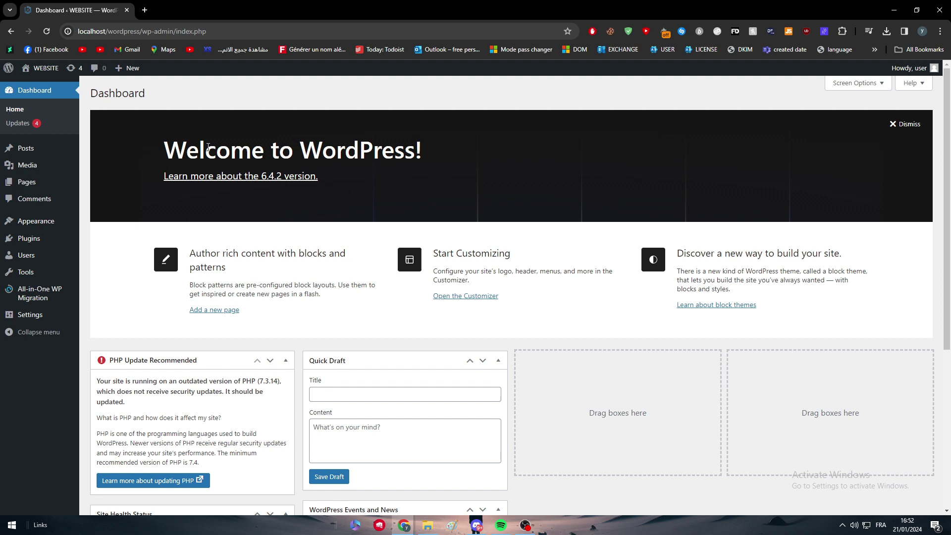
# Go from the All-in-One WP Migration Export page to its Schedules page.
pyautogui.click(62, 293)
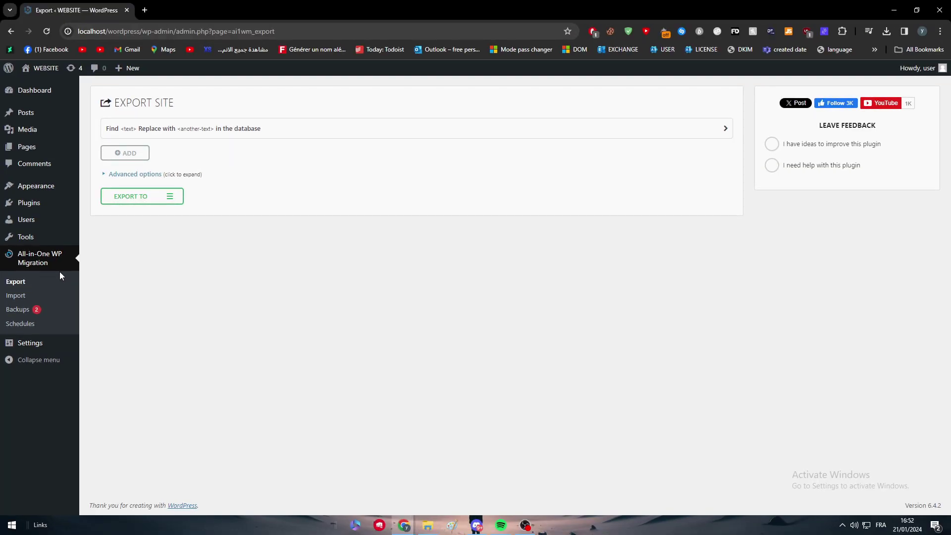
pyautogui.click(33, 324)
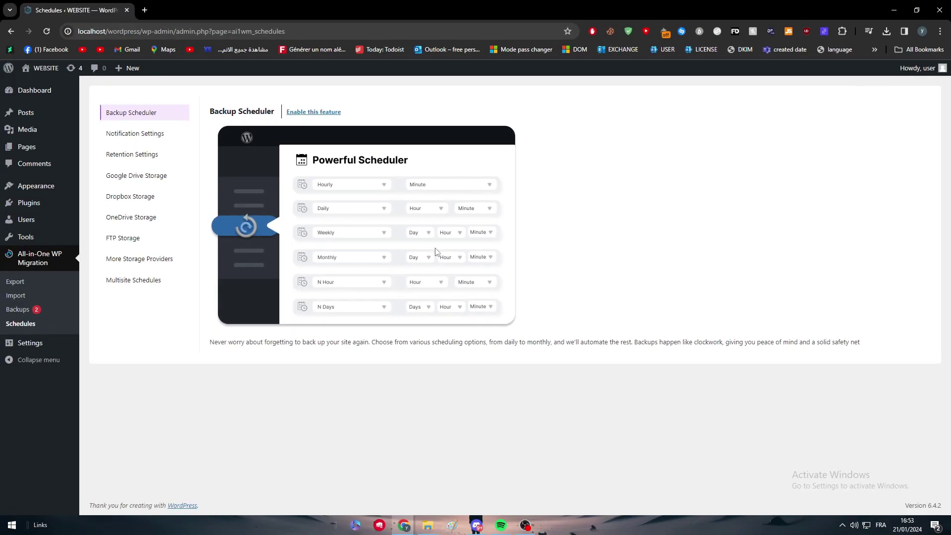
# Preview the Notification, Retention, Google Drive, Dropbox, OneDrive, FTP, Multisite and More Storage Providers schedule features.
pyautogui.click(61, 104)
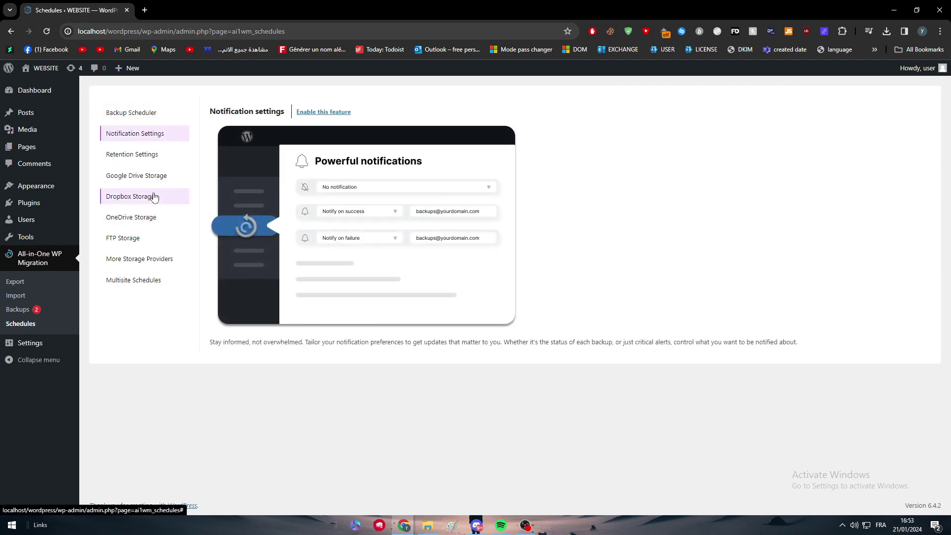
pyautogui.click(132, 155)
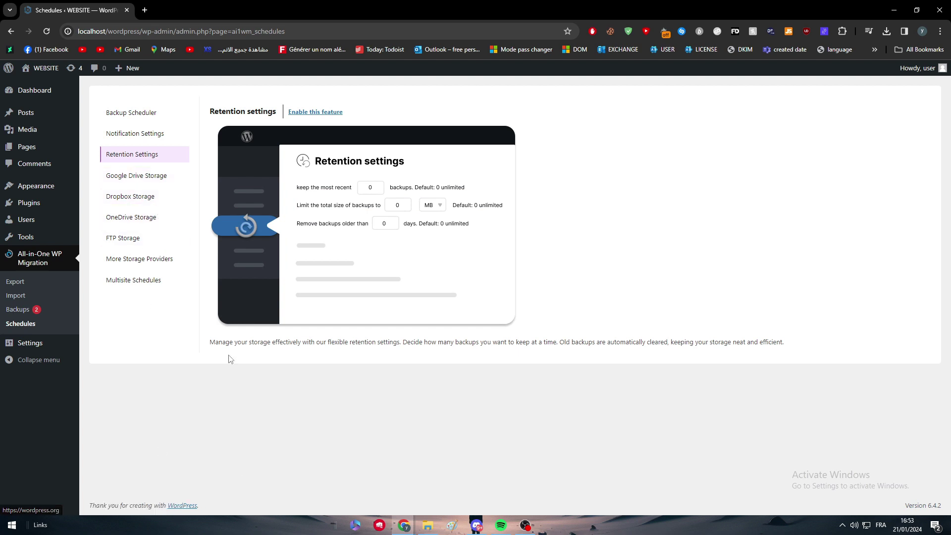
pyautogui.click(136, 176)
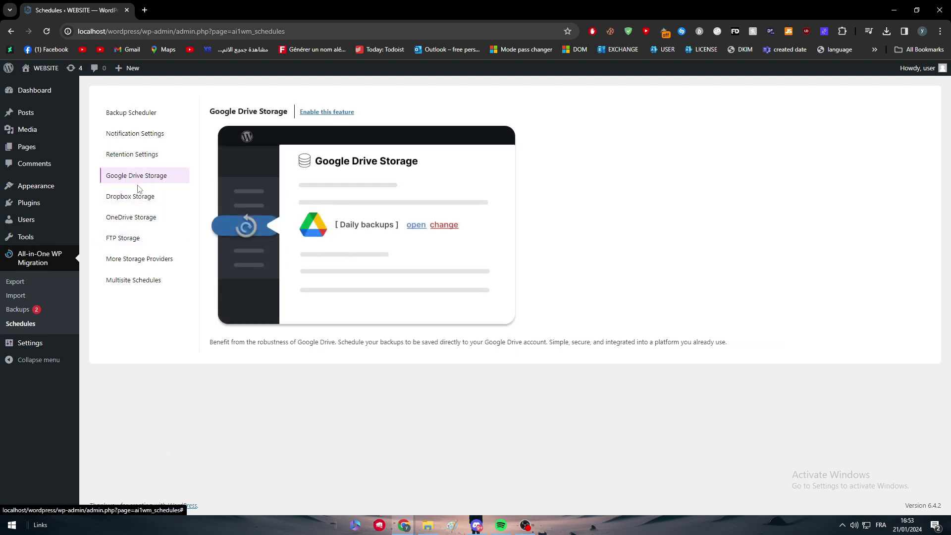
pyautogui.click(130, 195)
pyautogui.click(132, 216)
pyautogui.click(131, 239)
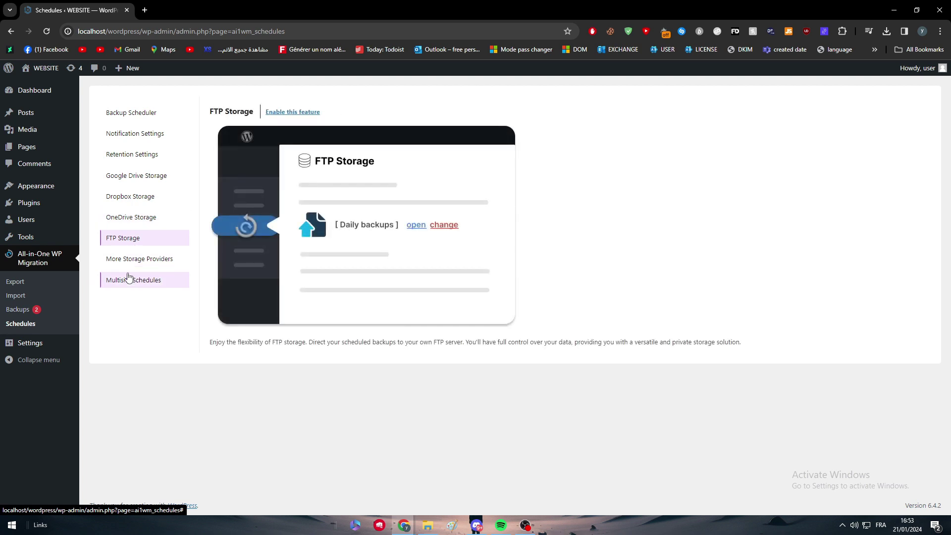
pyautogui.click(125, 279)
pyautogui.click(122, 259)
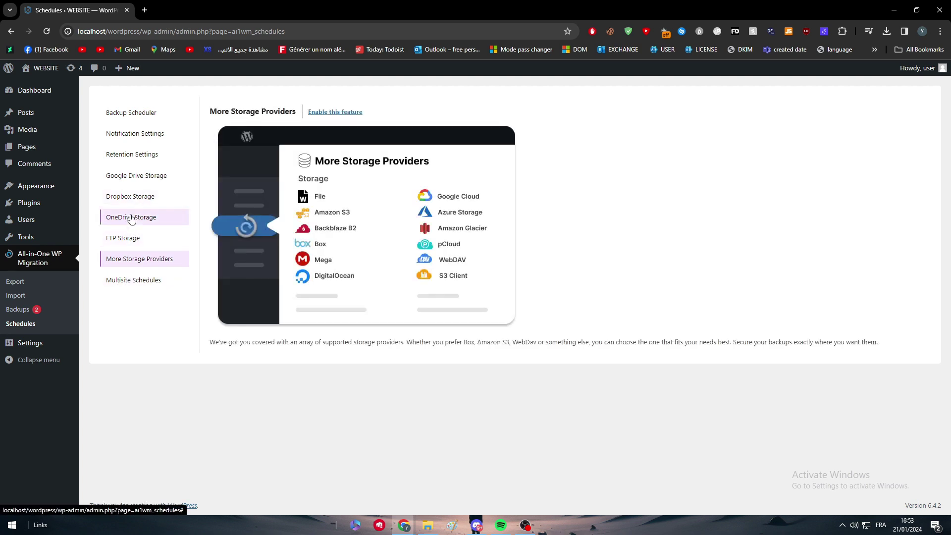
# Revisit the Dropbox, Google Drive, OneDrive and FTP previews, ending on More Storage Providers.
pyautogui.click(129, 196)
pyautogui.click(127, 182)
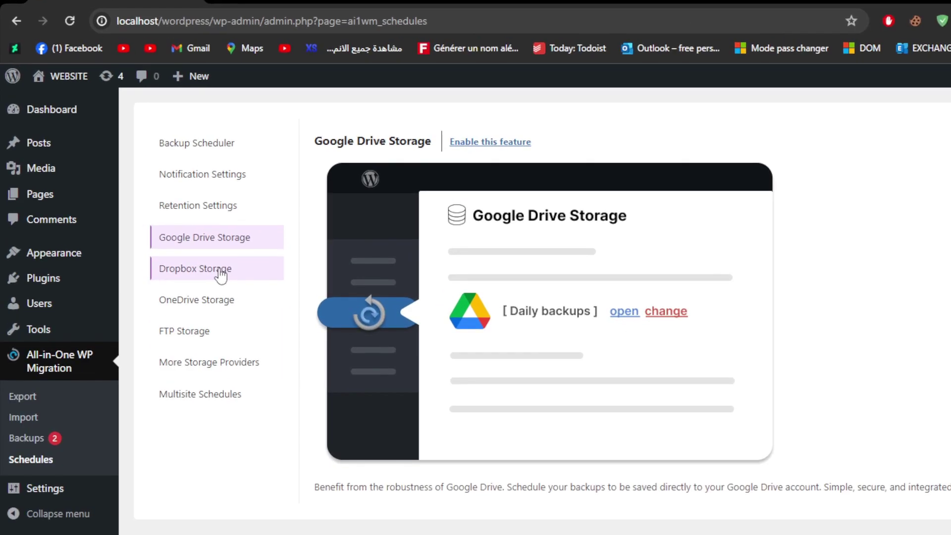
pyautogui.click(160, 198)
pyautogui.click(213, 305)
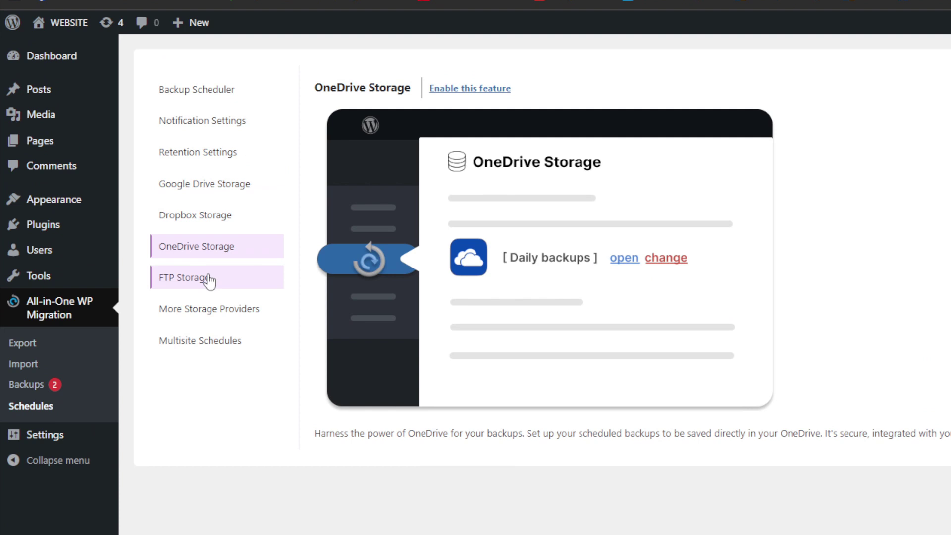
pyautogui.click(200, 342)
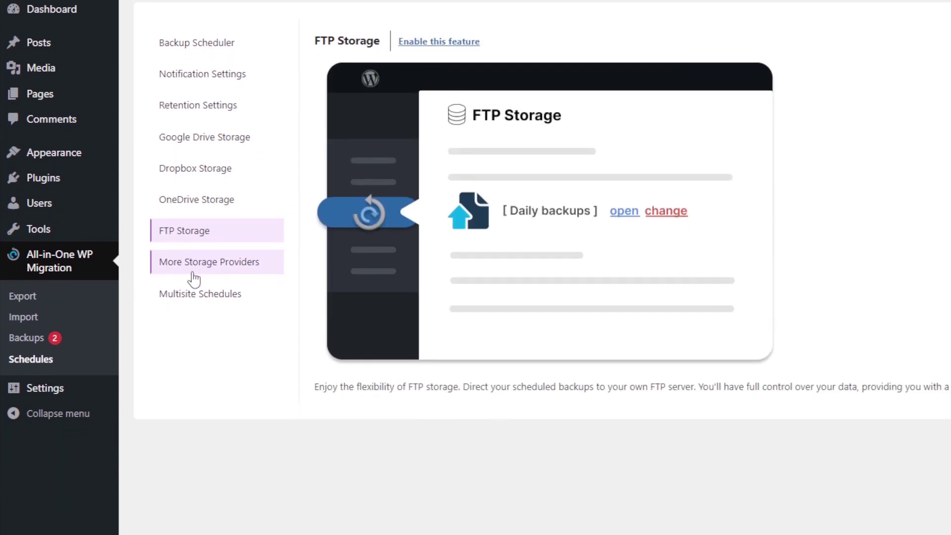
pyautogui.click(195, 293)
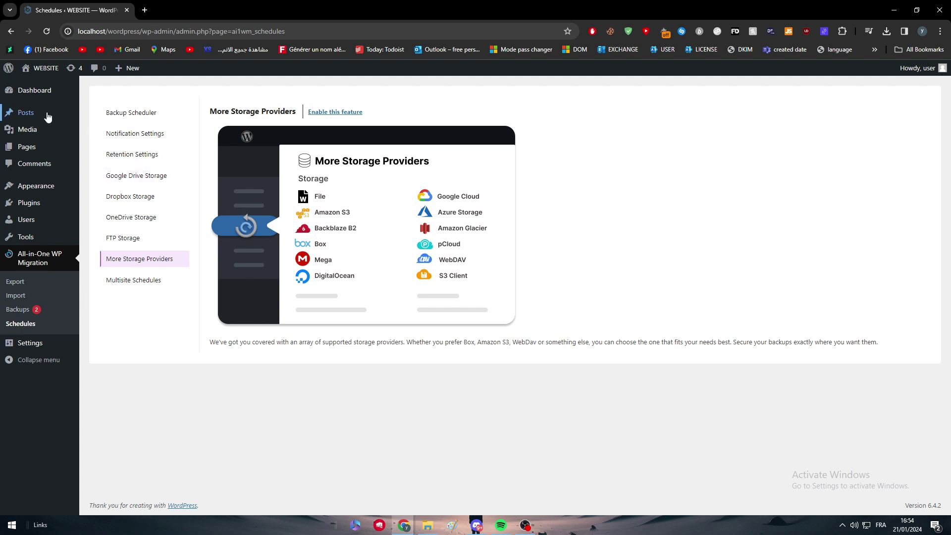
# Open the Installed Plugins list showing All-in-One WP Migration 7.79 as the only plugin.
pyautogui.moveTo(30, 99)
pyautogui.click(33, 206)
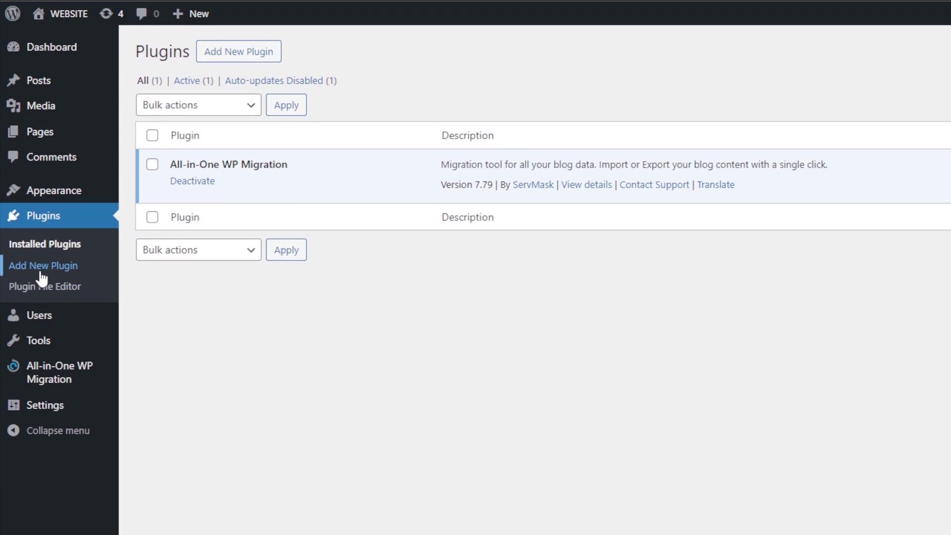
# Open Add Plugins and glance over featured plugins like Classic Editor, Akismet and Jetpack.
pyautogui.click(38, 310)
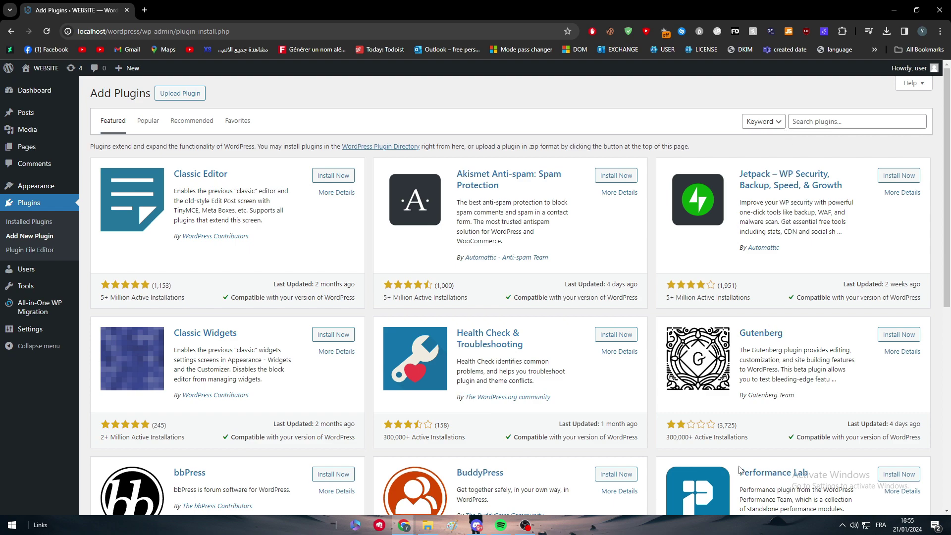
pyautogui.scroll(-5, 737, 471)
pyautogui.scroll(5, 697, 397)
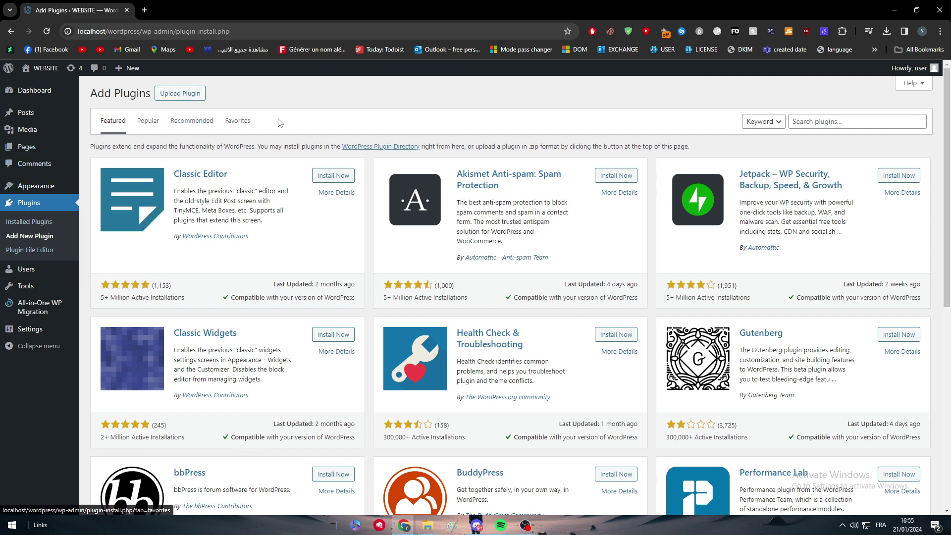
pyautogui.click(36, 222)
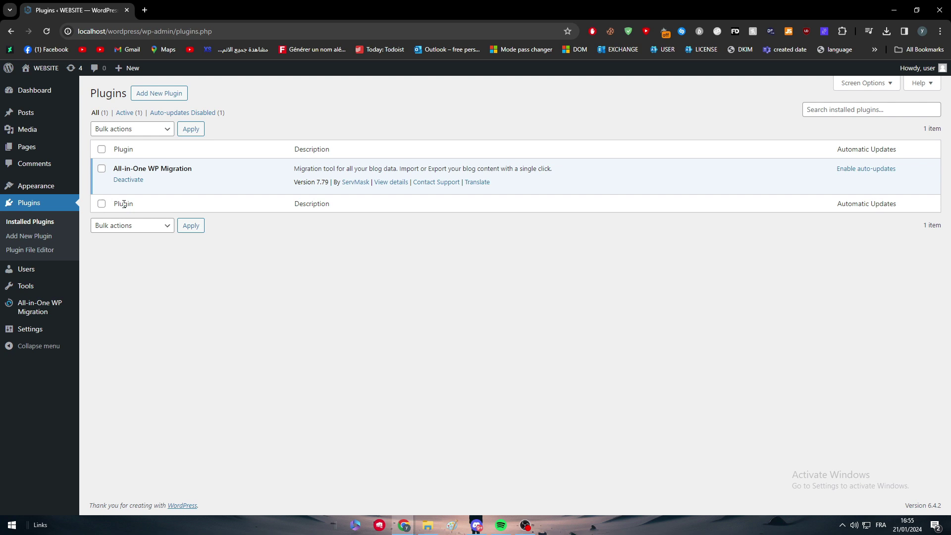
pyautogui.click(130, 129)
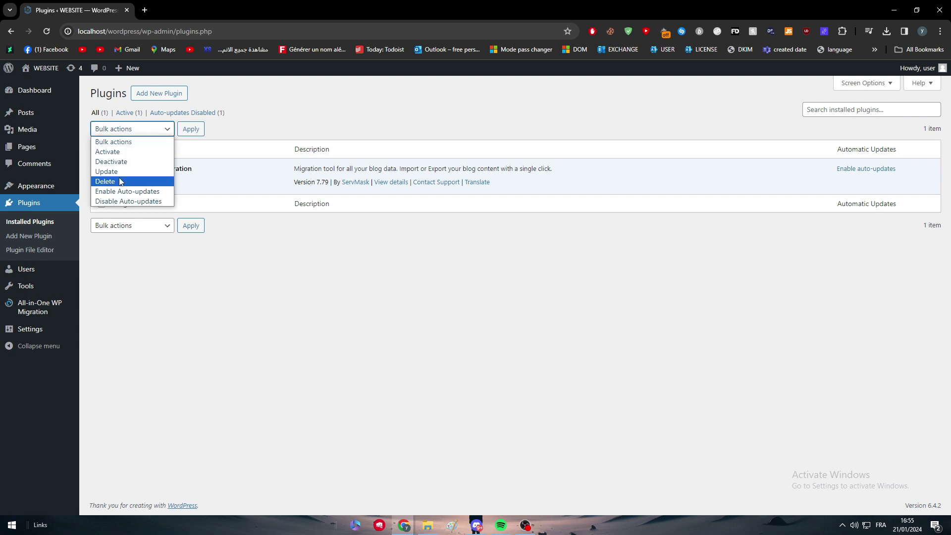
pyautogui.click(110, 292)
pyautogui.click(29, 238)
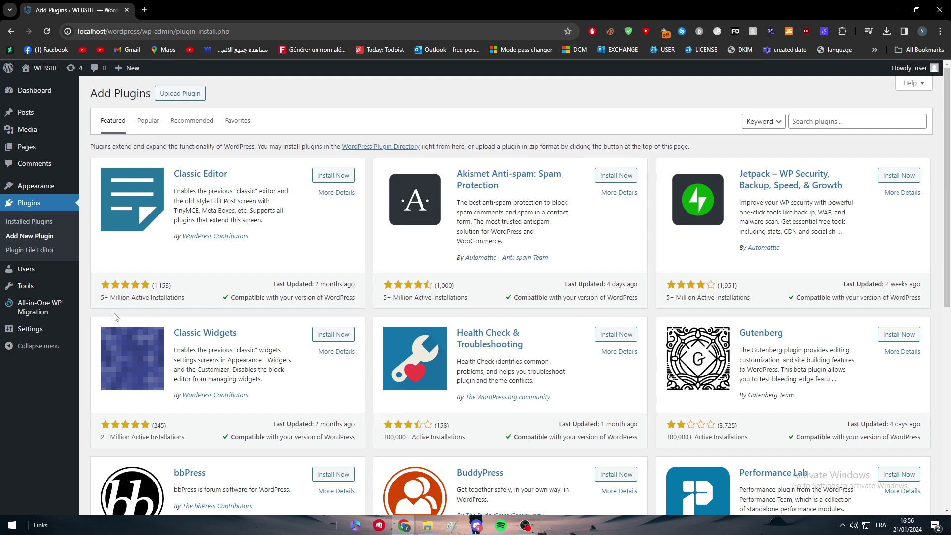
# Search the plugin directory for 'reset', listing WP Reset, Advanced WordPress Reset and Database Reset.
pyautogui.moveTo(47, 311)
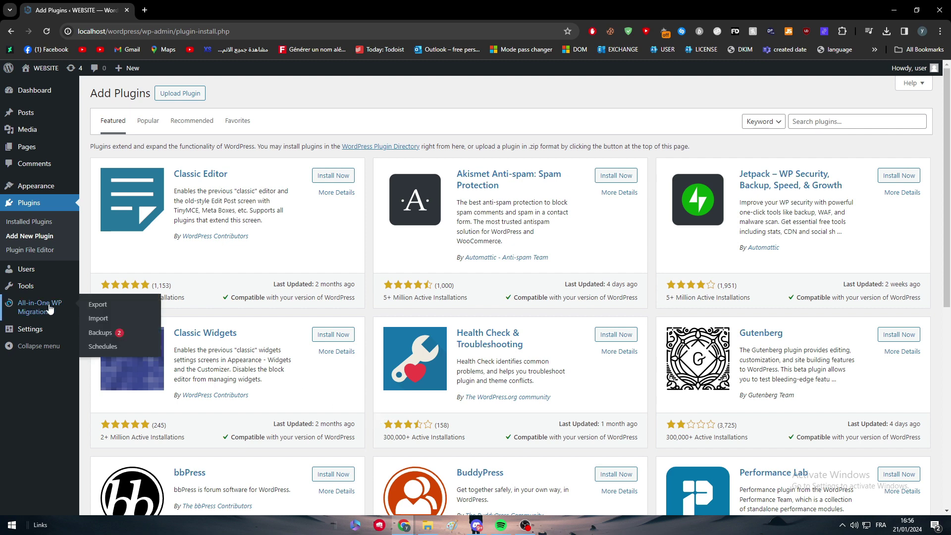
pyautogui.click(810, 123)
pyautogui.click(844, 97)
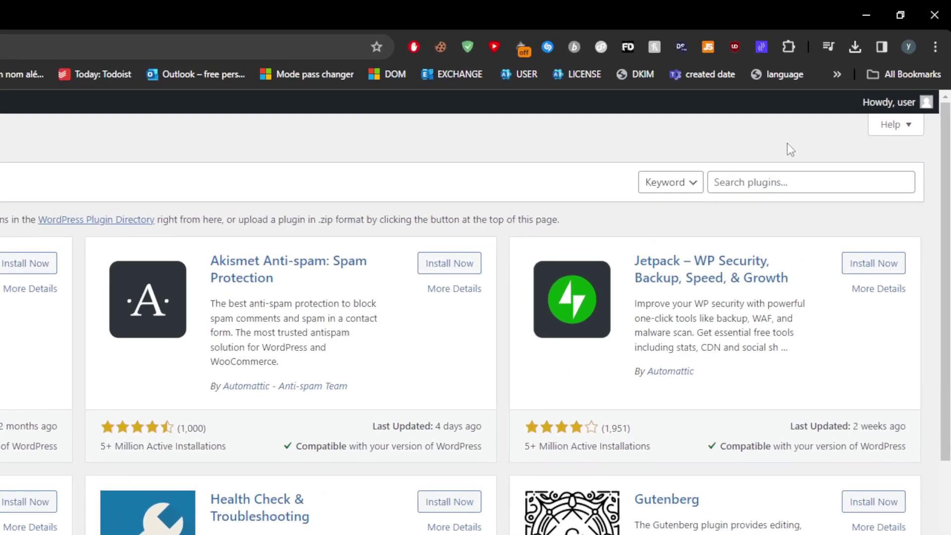
pyautogui.click(833, 120)
pyautogui.write('reset')
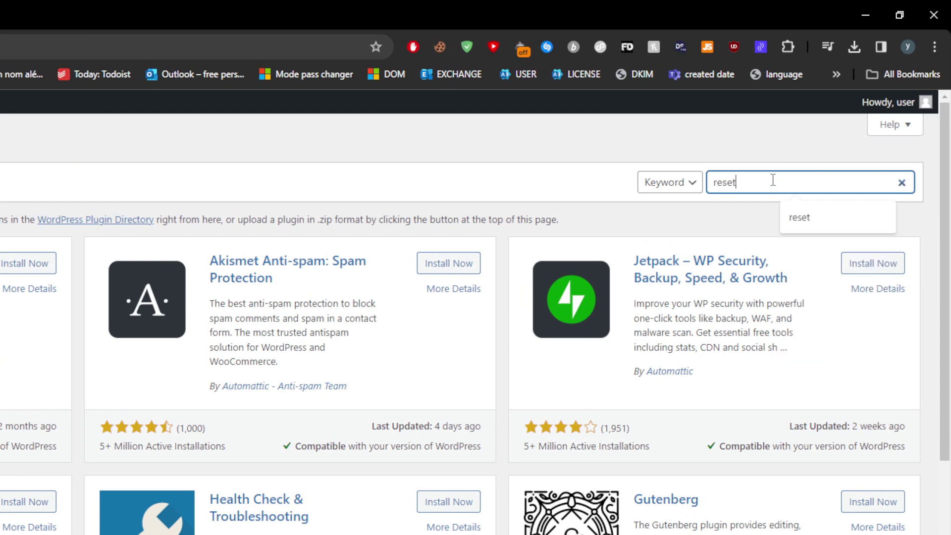
pyautogui.click(817, 221)
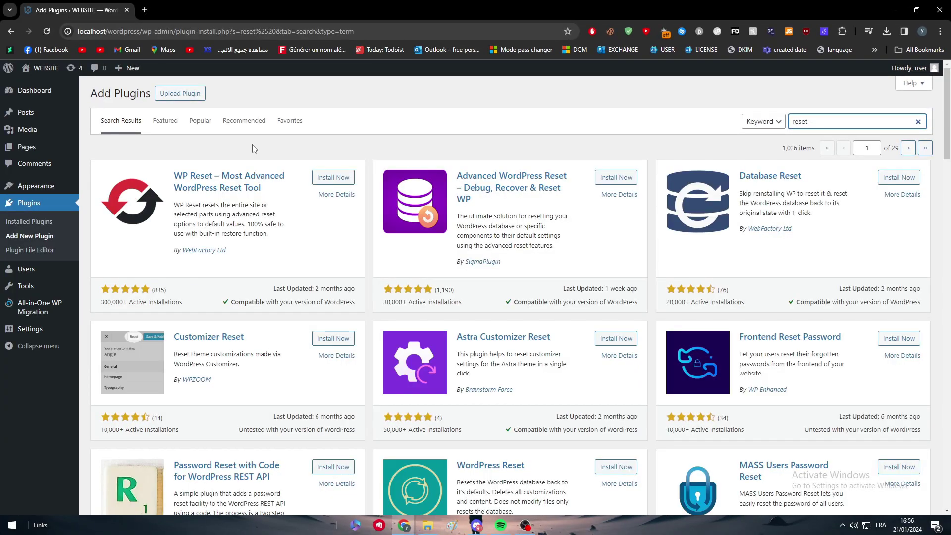
pyautogui.write('-')
# Replace the search term with 'malware', returning 150 results led by Wordfence Security.
pyautogui.doubleClick(813, 121)
pyautogui.hotkey('ctrl', 'a')
pyautogui.write('maw')
pyautogui.press('BackSpace')
pyautogui.write('alware')
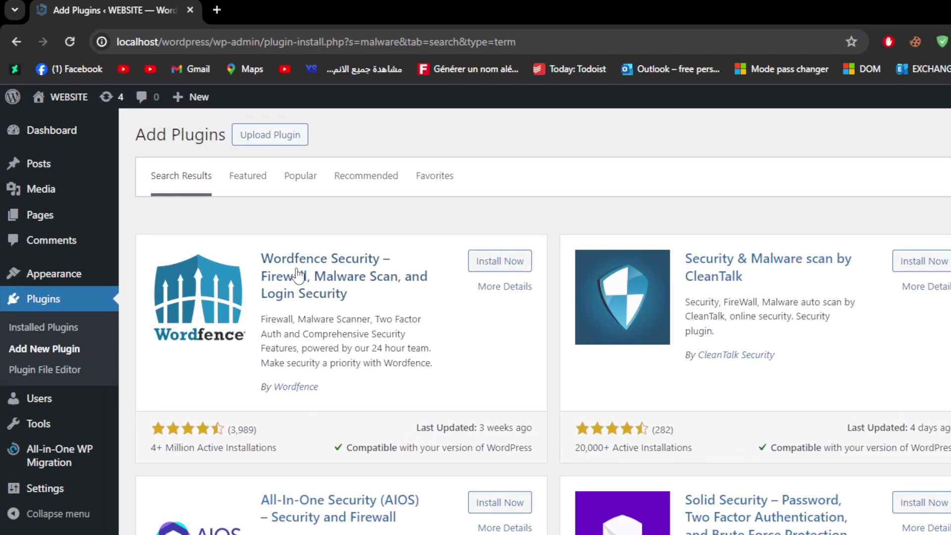
pyautogui.write('-')
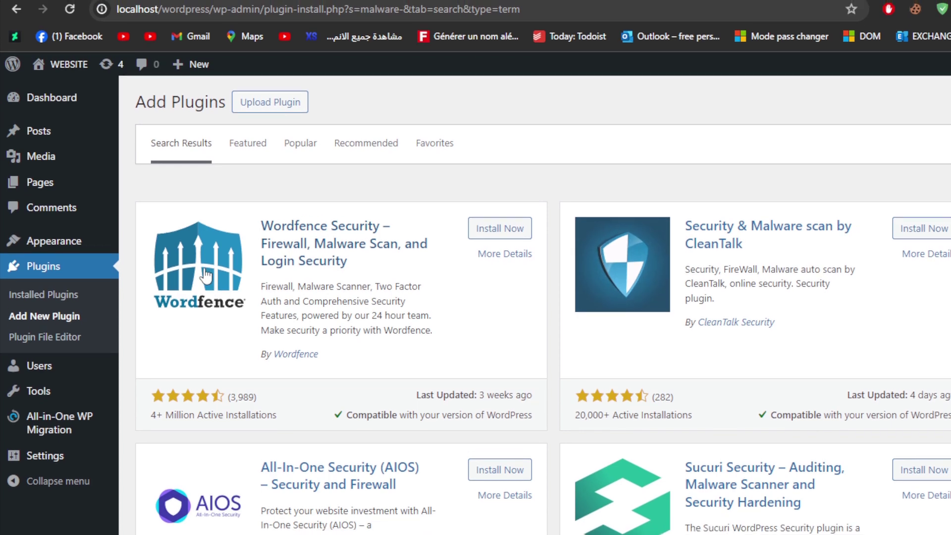
# Open Wordfence Security's details and read through its firewall, malware scanner and login security description.
pyautogui.click(207, 276)
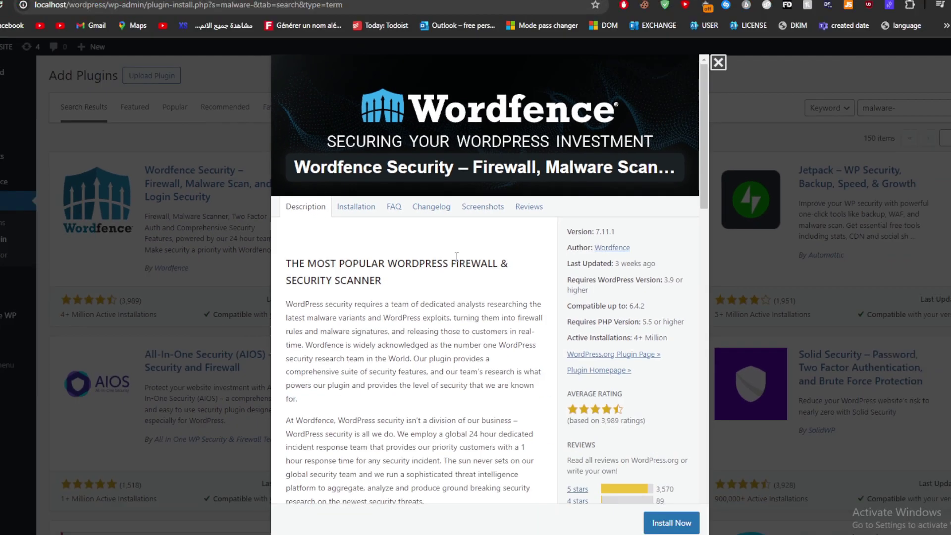
pyautogui.scroll(-5, 421, 299)
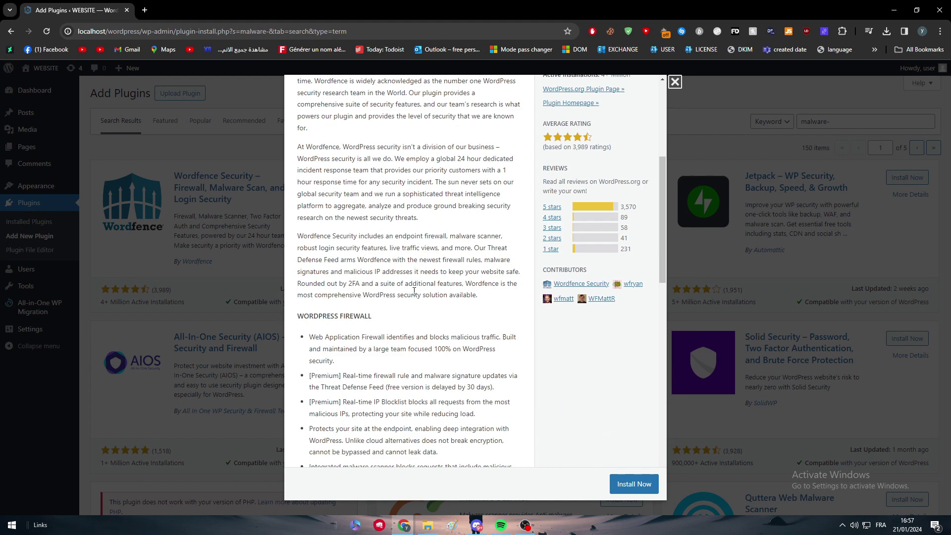
pyautogui.scroll(-2, 407, 287)
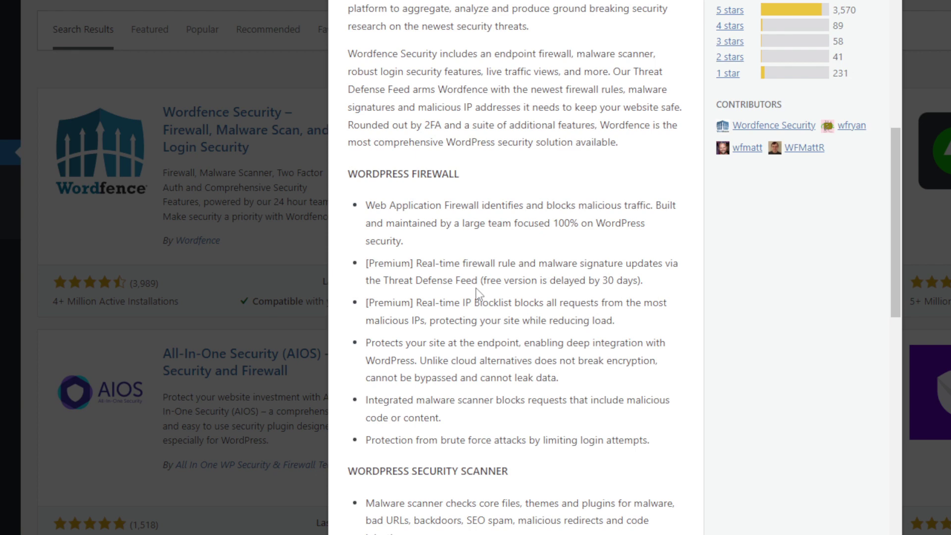
pyautogui.scroll(-5, 478, 293)
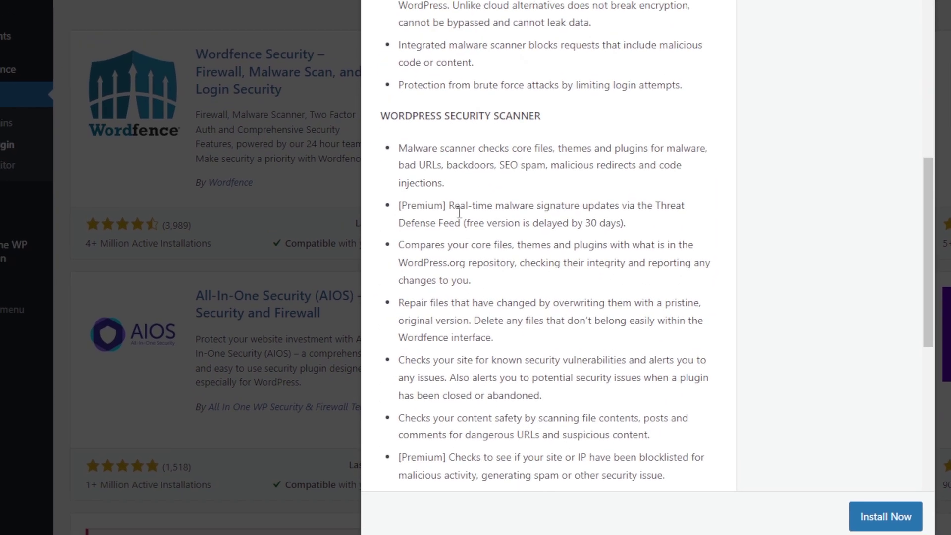
pyautogui.scroll(-6, 461, 278)
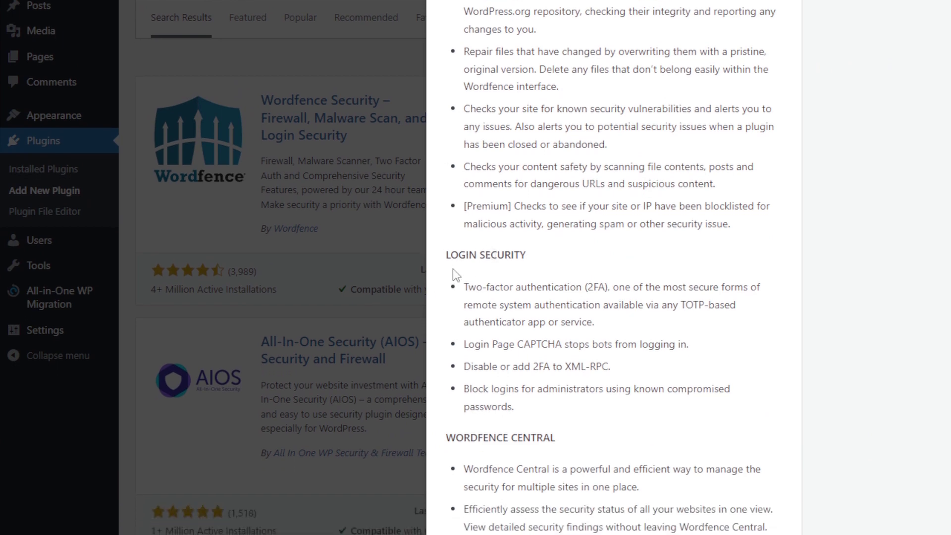
pyautogui.scroll(-3, 451, 269)
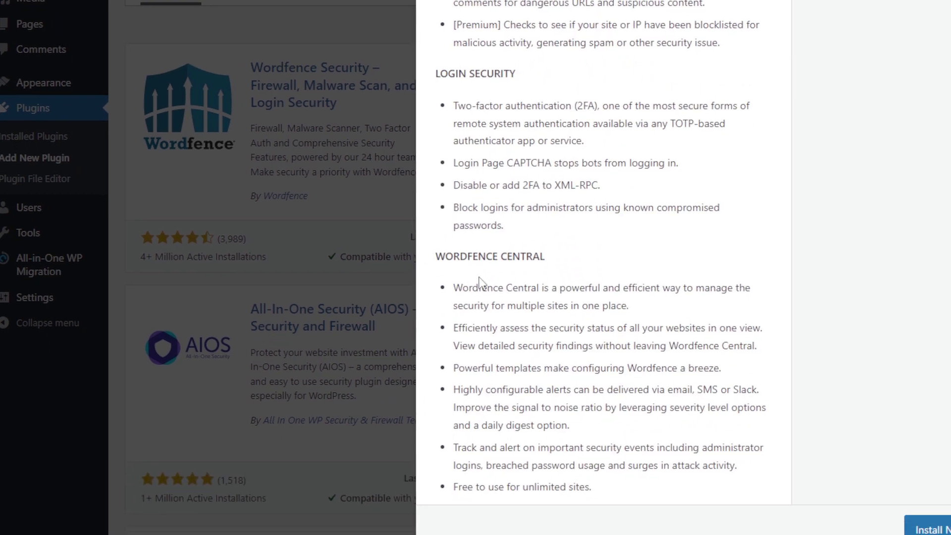
pyautogui.scroll(-3, 472, 272)
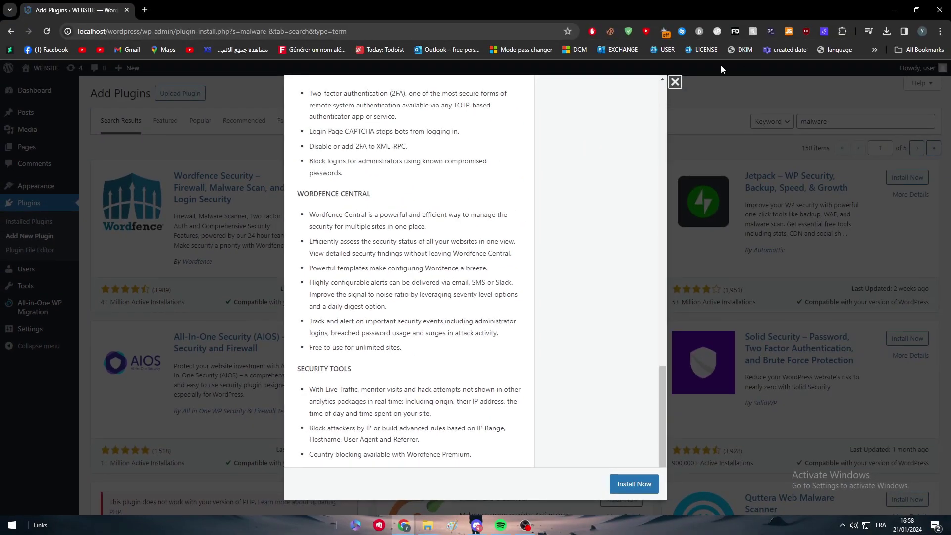
# Close the Wordfence details and scroll through the 150 malware results, checking Wordfence's rating.
pyautogui.click(675, 82)
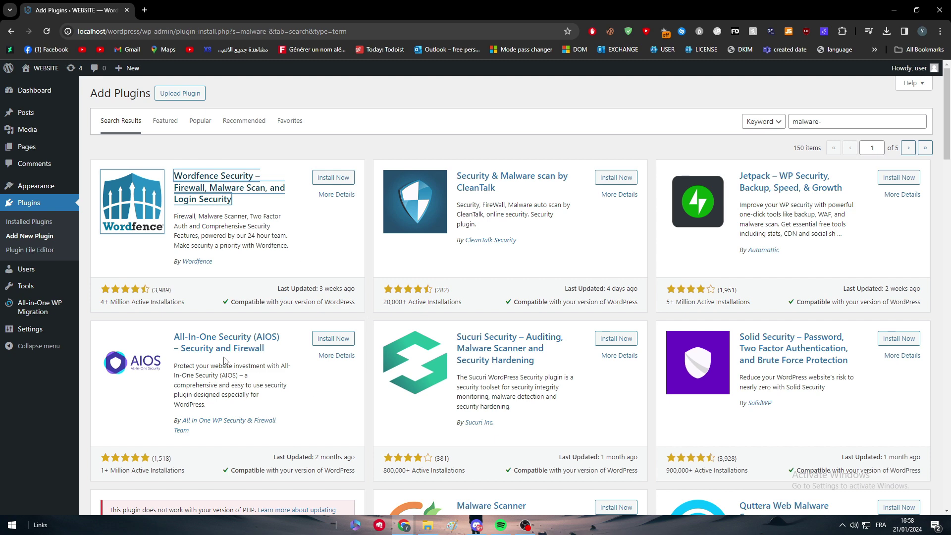
pyautogui.scroll(-5, 223, 360)
pyautogui.scroll(5, 256, 208)
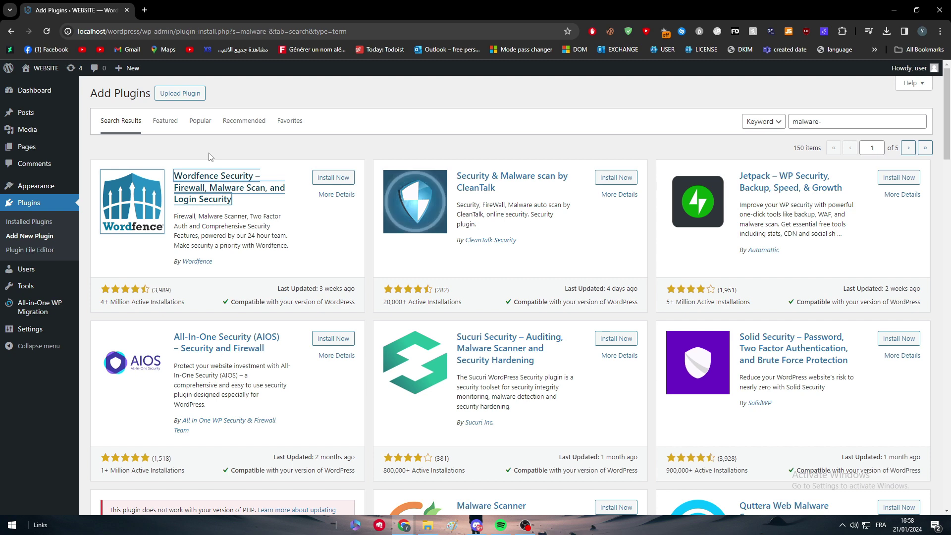
pyautogui.scroll(-1, 135, 202)
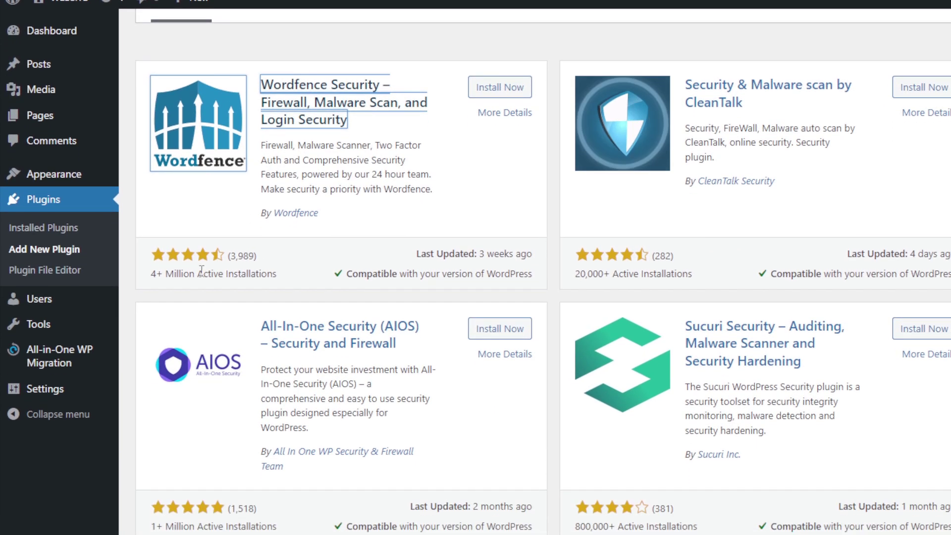
pyautogui.moveTo(226, 331); pyautogui.dragTo(169, 353)
pyautogui.click(169, 270)
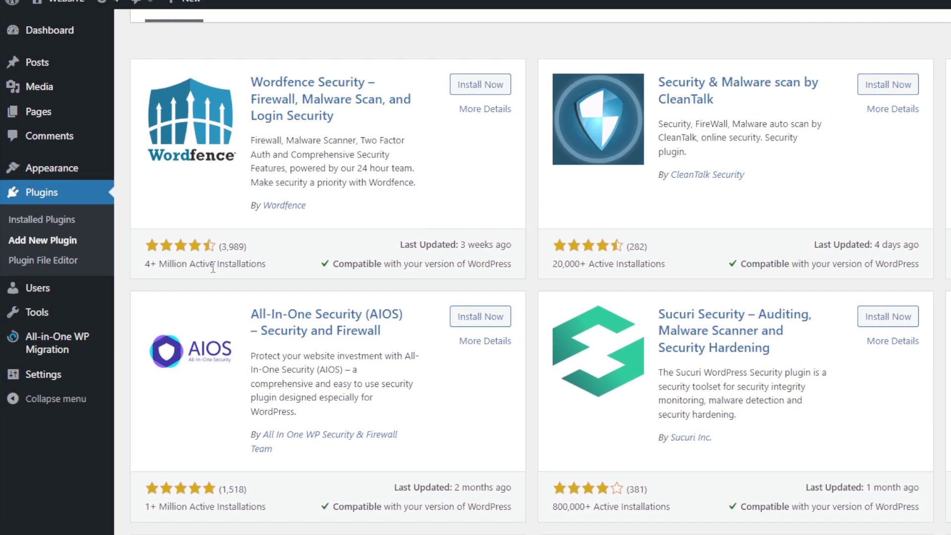
pyautogui.scroll(-4, 469, 337)
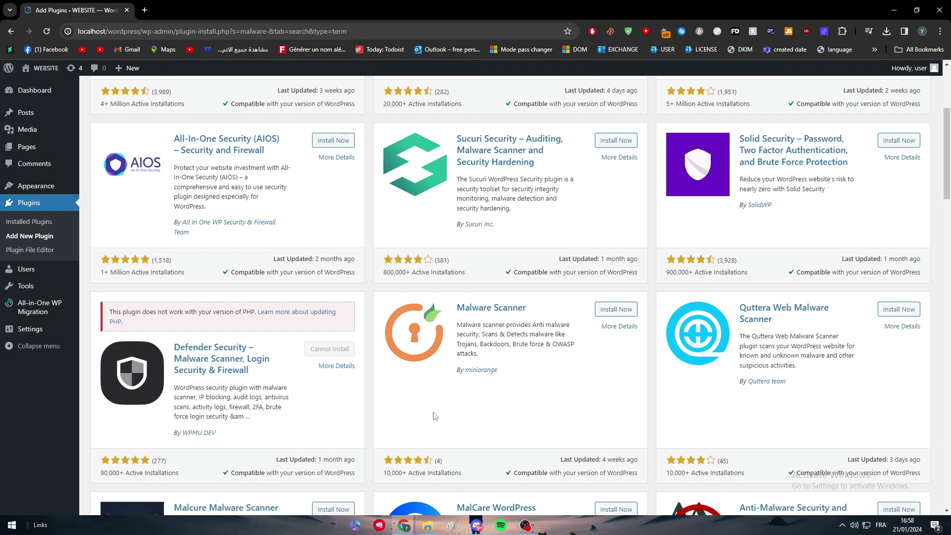
pyautogui.scroll(-4, 433, 412)
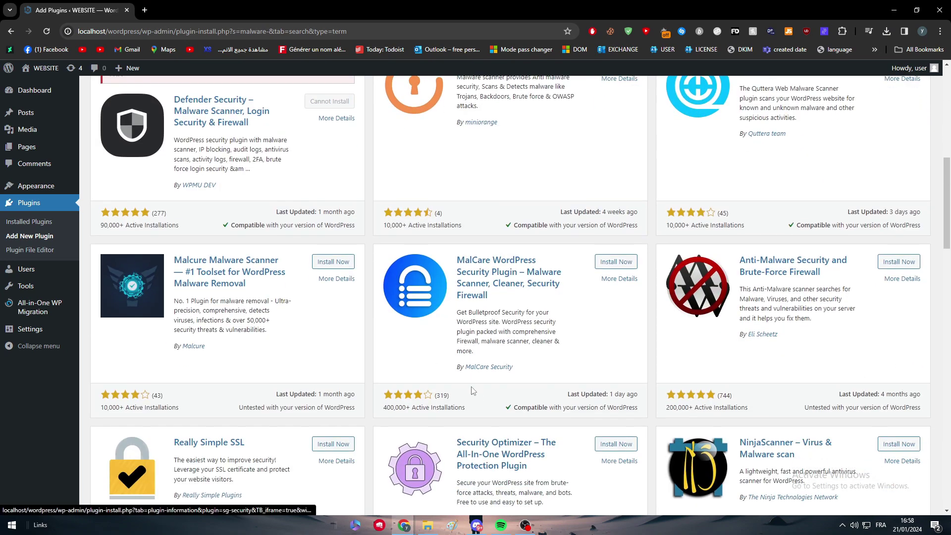
pyautogui.scroll(5, 431, 391)
pyautogui.scroll(4, 428, 365)
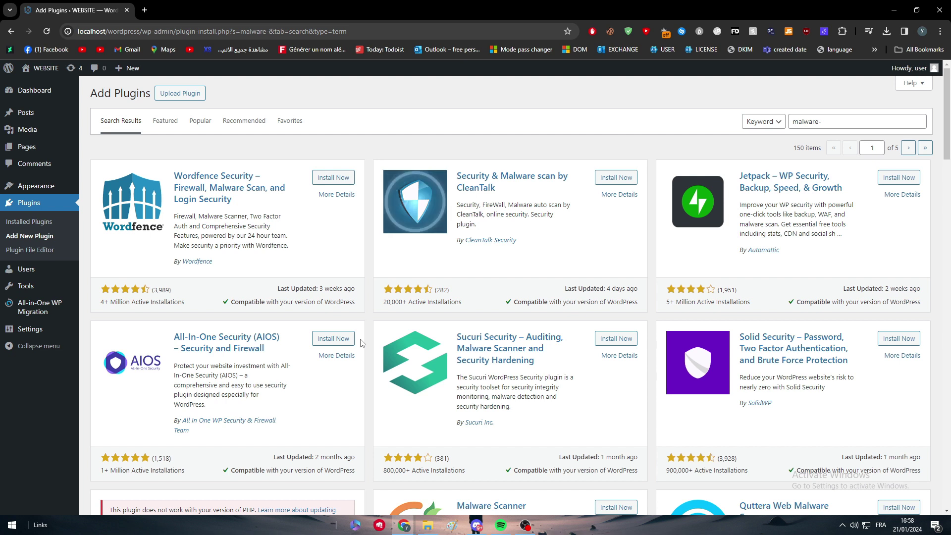
# Install Wordfence Security 7.11.1 and activate it.
pyautogui.click(333, 177)
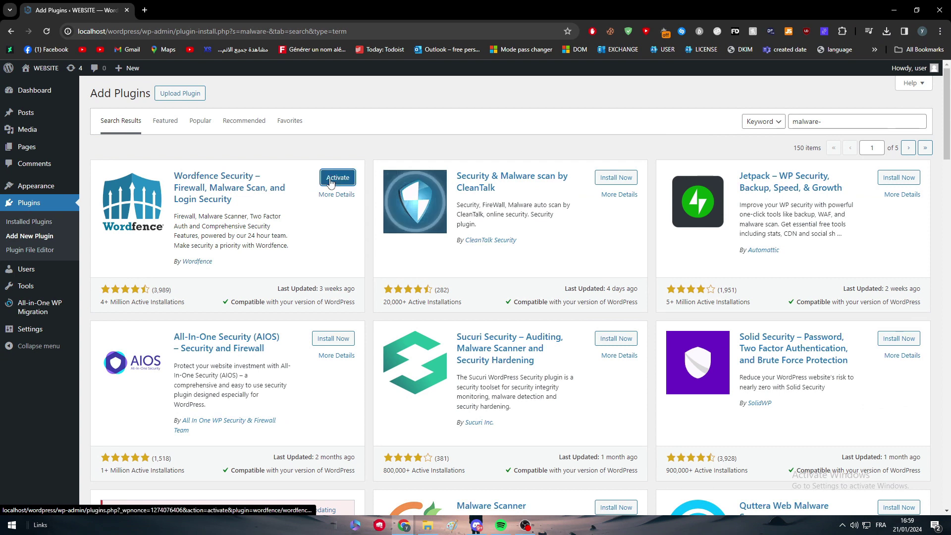
pyautogui.click(330, 183)
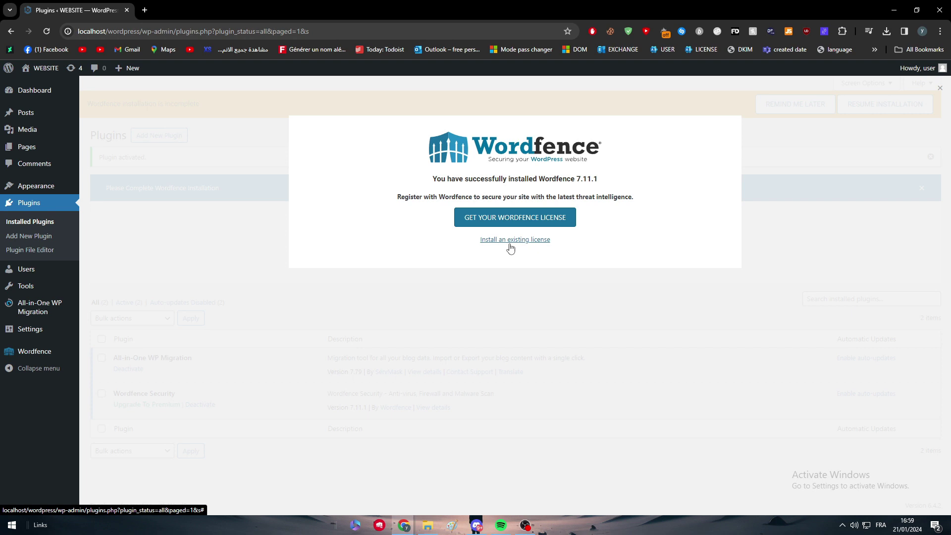
# Go to Installed Plugins to see Wordfence Security active with its license registration notice.
pyautogui.click(55, 207)
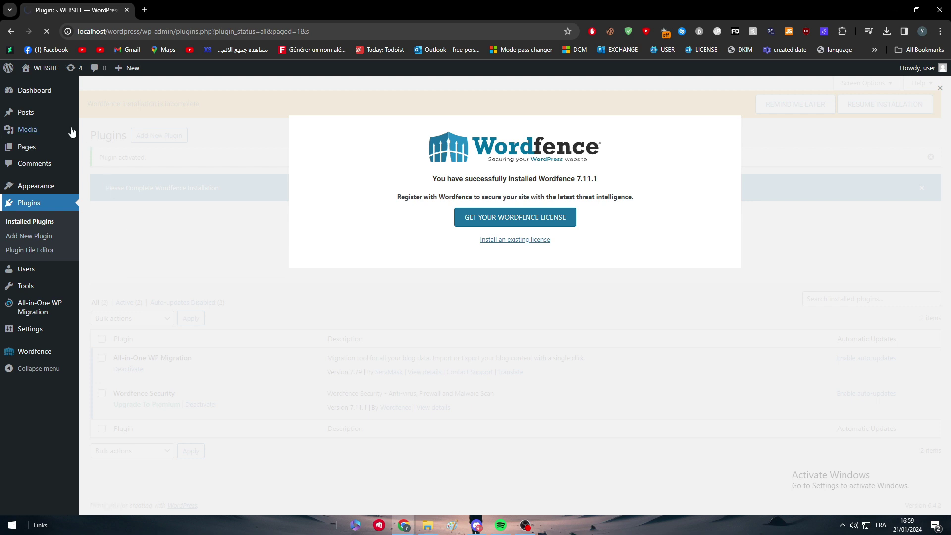
pyautogui.moveTo(37, 109)
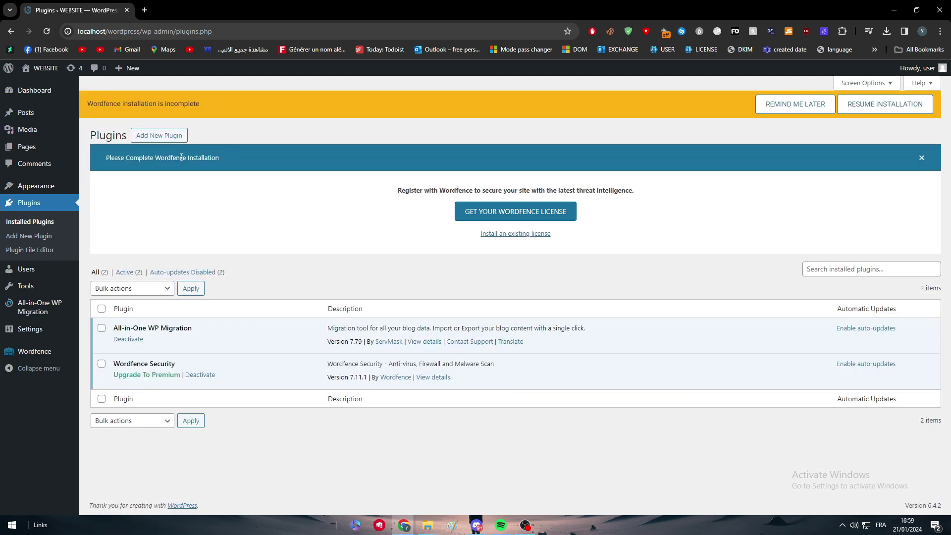